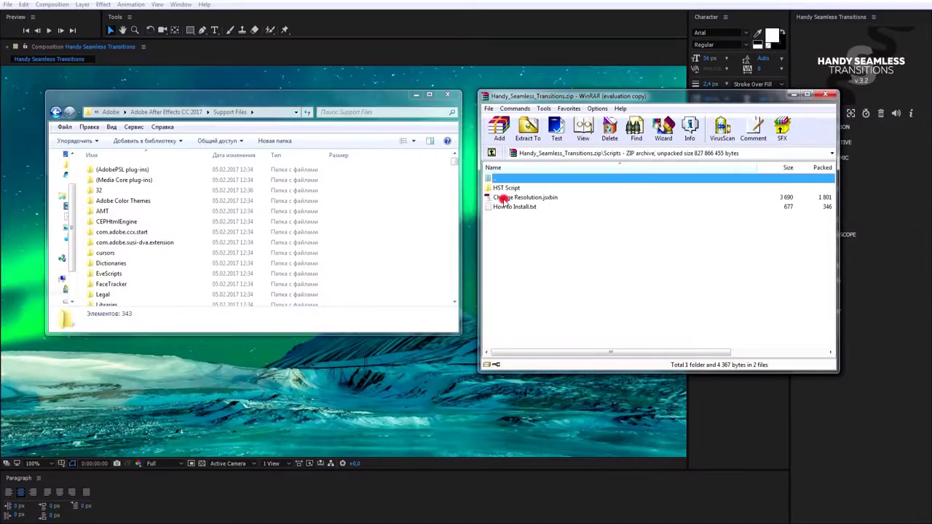
Extract the HST Script folder from the archive into After Effects' Support Files folder
drag(508, 191, 385, 222)
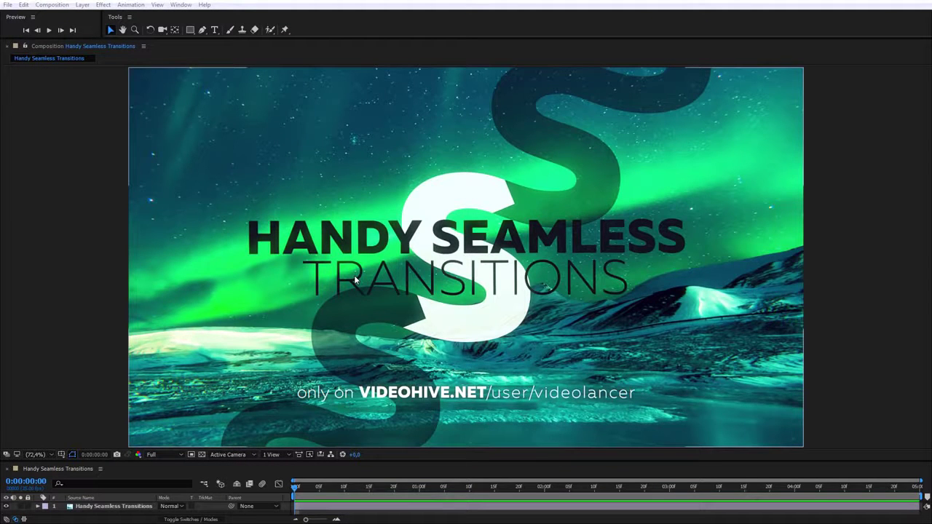
Launch the Handy Seamless Transitions panel from Window > Extensions and request its purchase code online
click(177, 6)
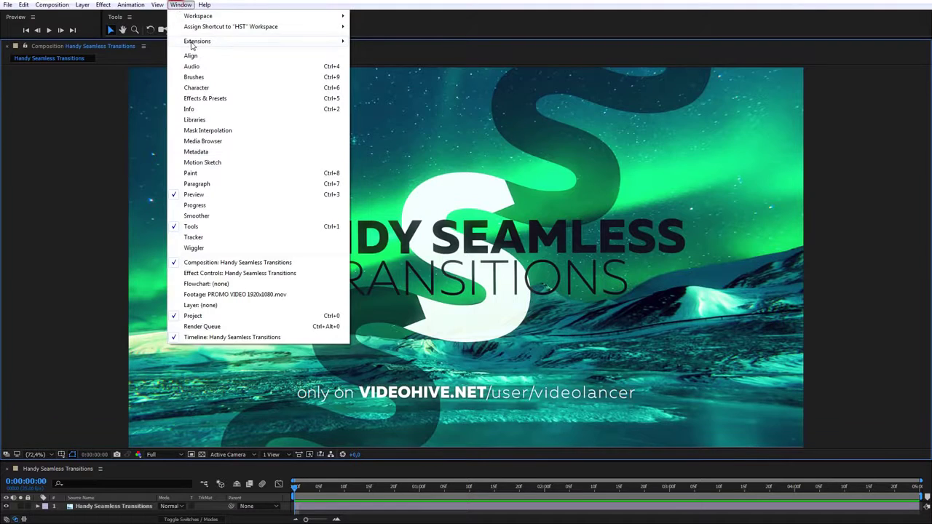
mouse_move(192, 44)
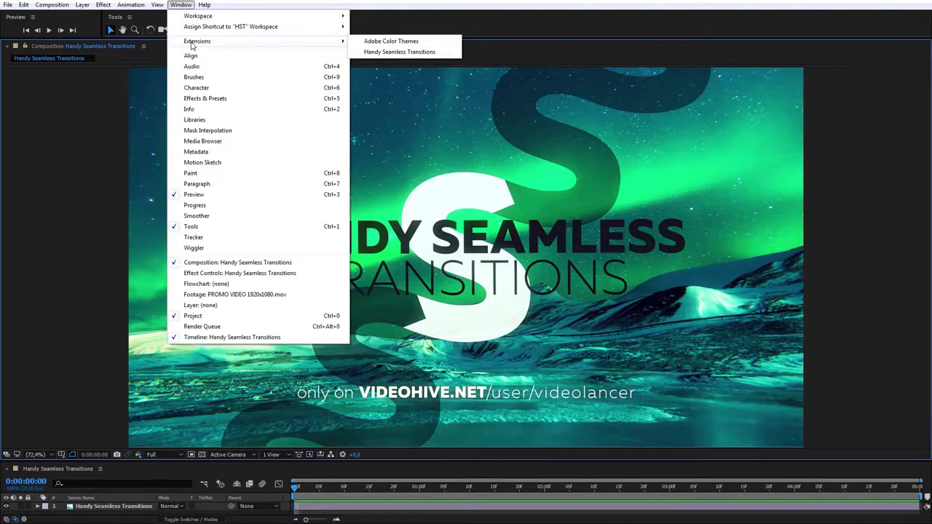
click(406, 56)
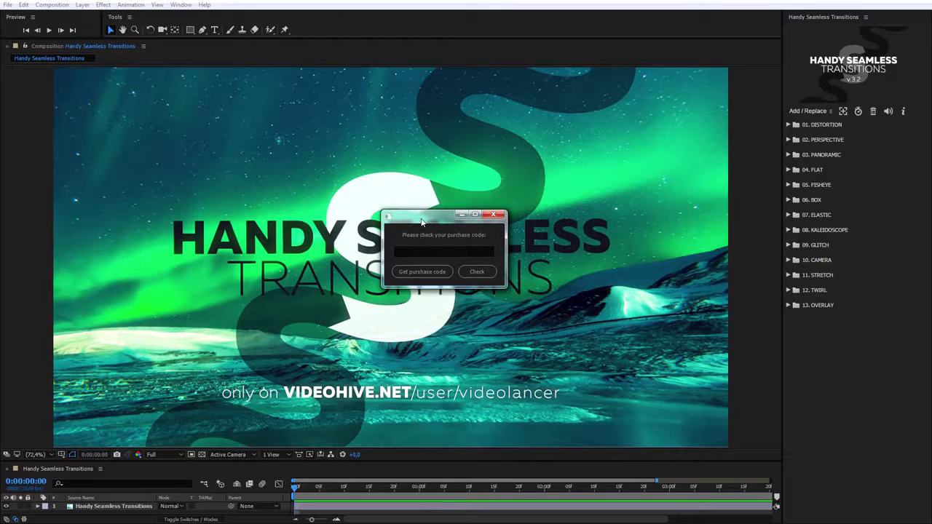
click(429, 271)
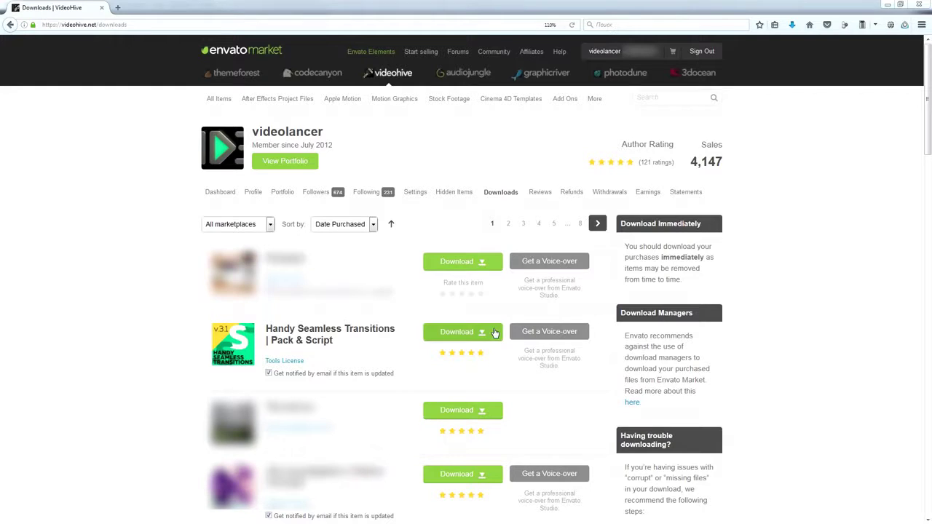
Download the Handy Seamless Transitions license certificate as text and select its item purchase code
click(493, 332)
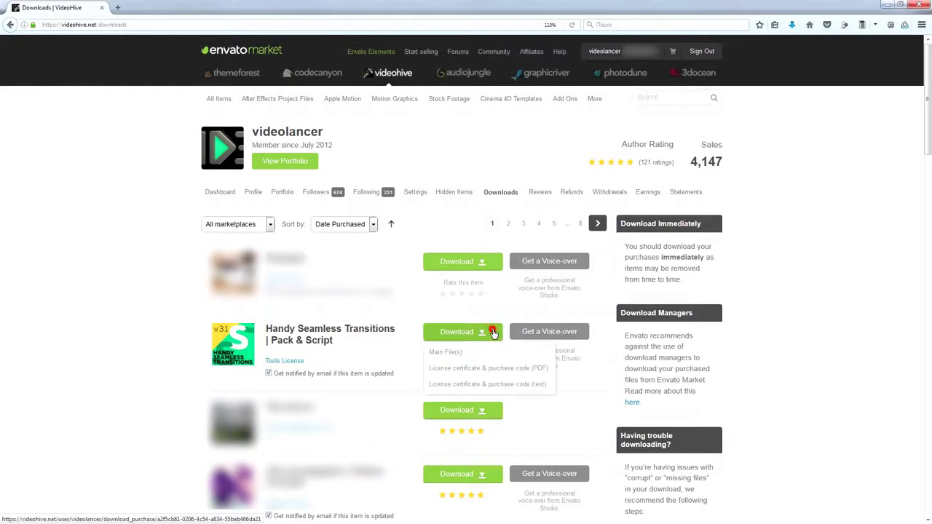
click(488, 384)
drag(257, 258, 102, 259)
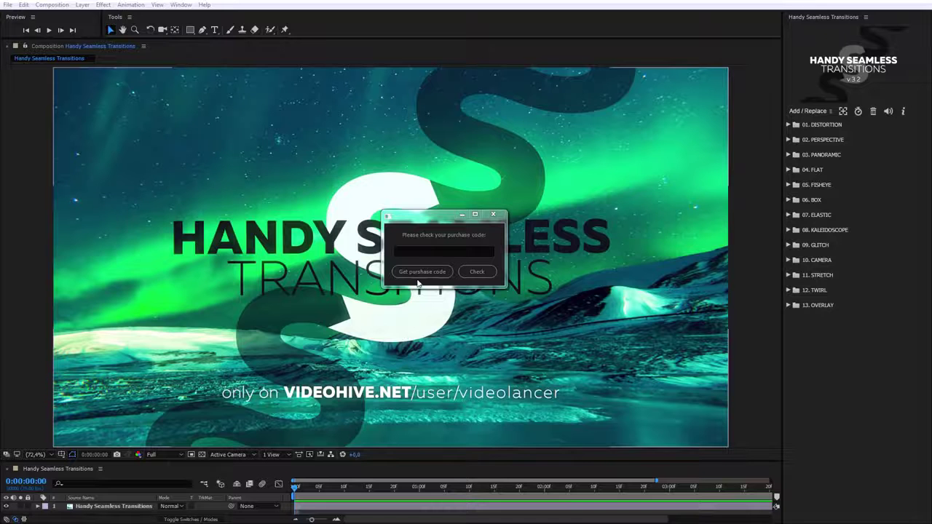
Paste the item purchase code into the HST panel and get it verified
key(ctrl+v)
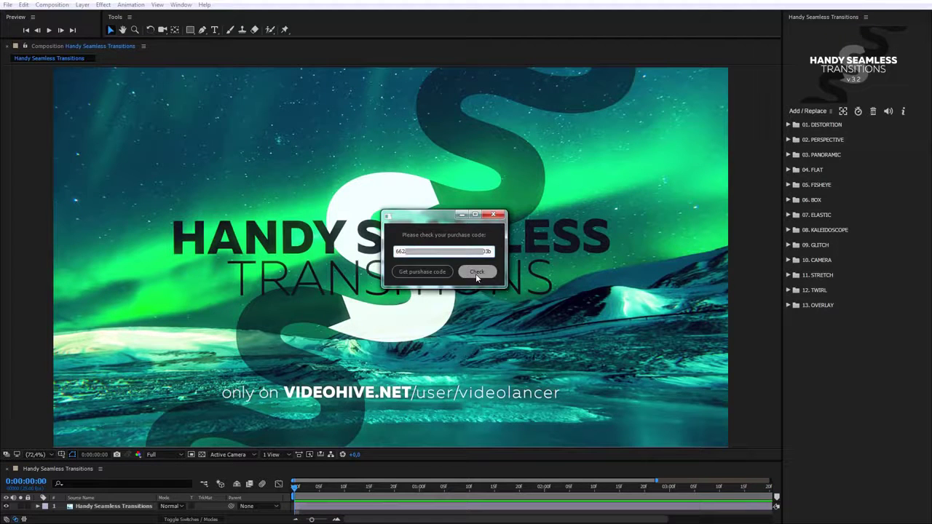
click(476, 272)
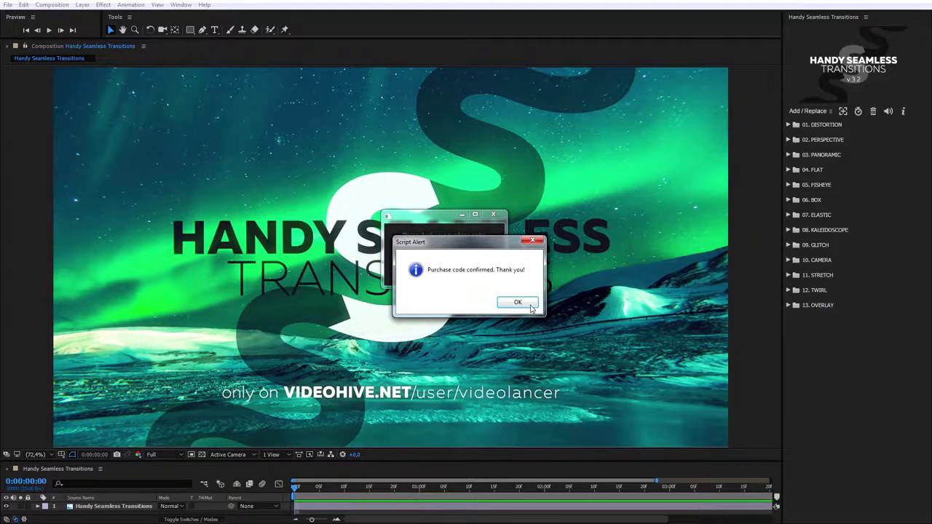
click(518, 303)
Open Edit > Preferences > General to allow scripts to write files and access the network
click(24, 5)
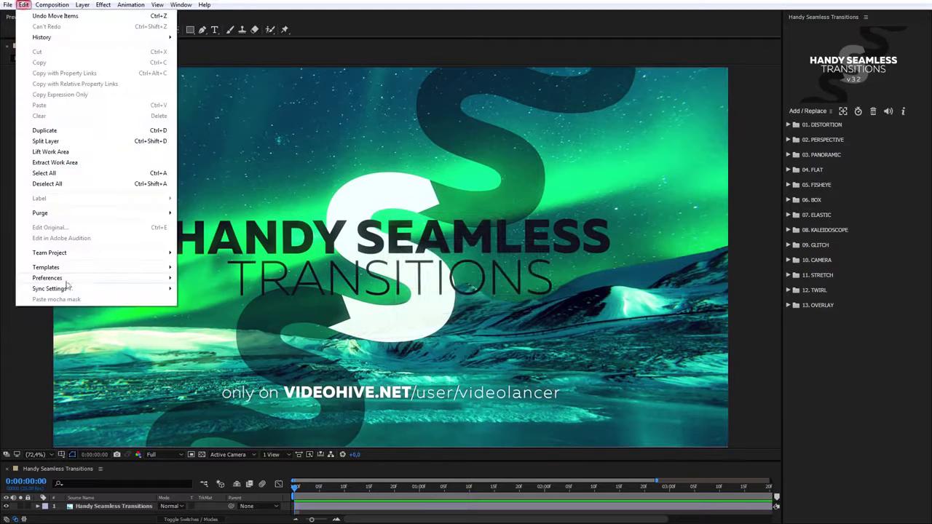
mouse_move(68, 284)
click(221, 280)
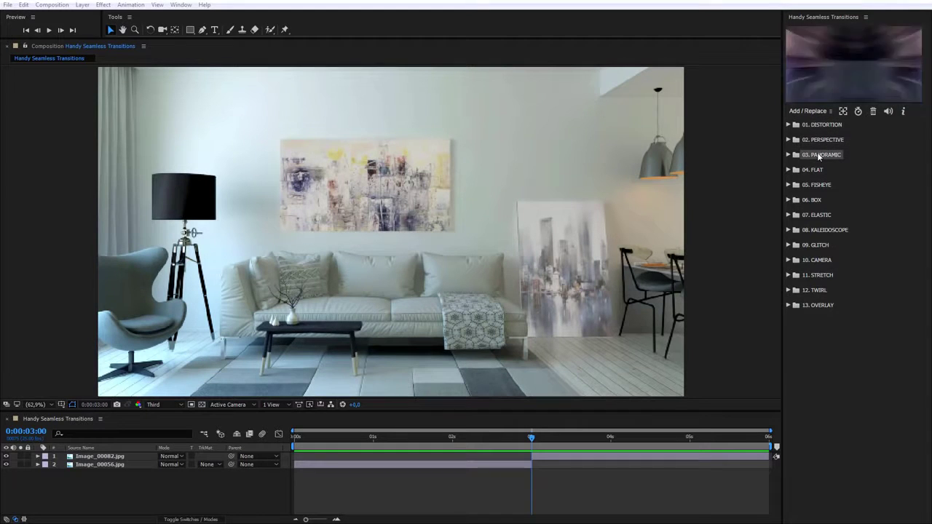
Expand PERSPECTIVE > Perspective Long and preview the Persp Long - Left Btm transition twice
click(789, 140)
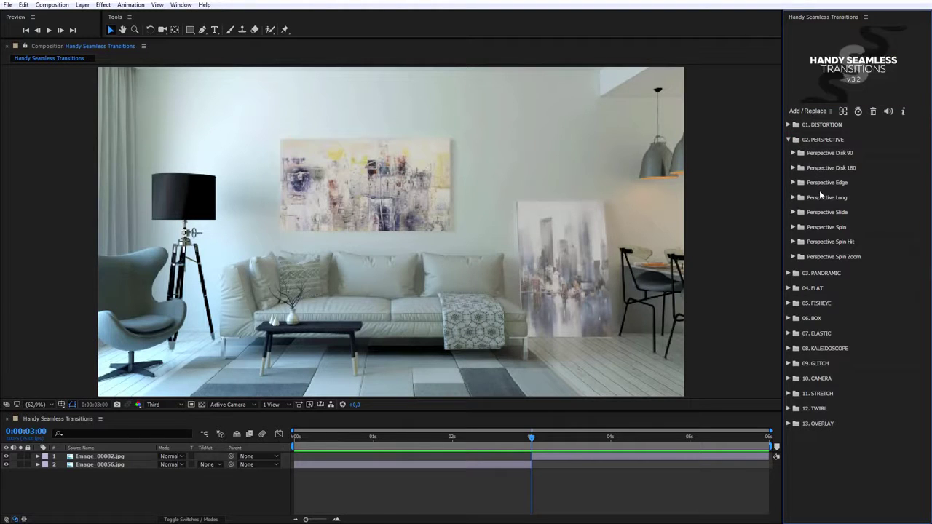
mouse_move(822, 183)
click(796, 197)
click(831, 210)
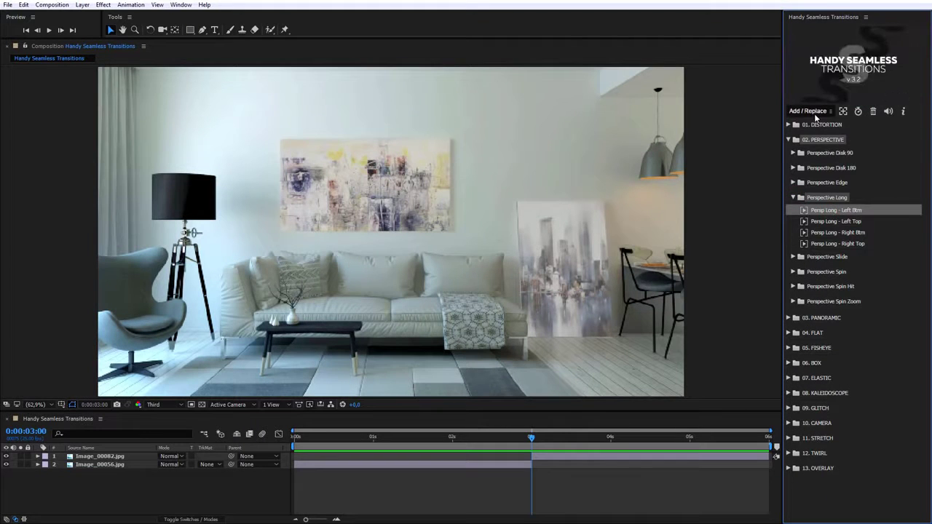
click(829, 211)
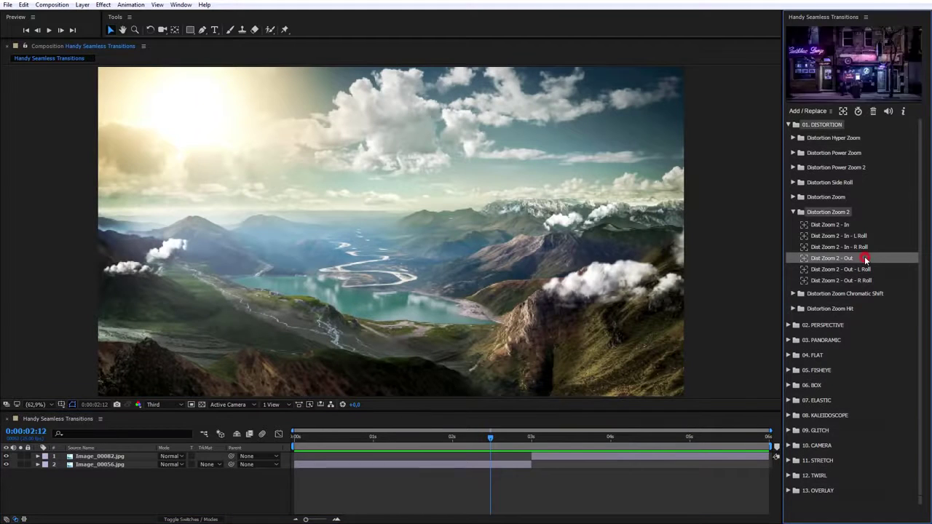
Add Dist Zoom 2 - Out, delete the misplaced copy, and re-add it at Image_00082.jpg's cut
click(808, 111)
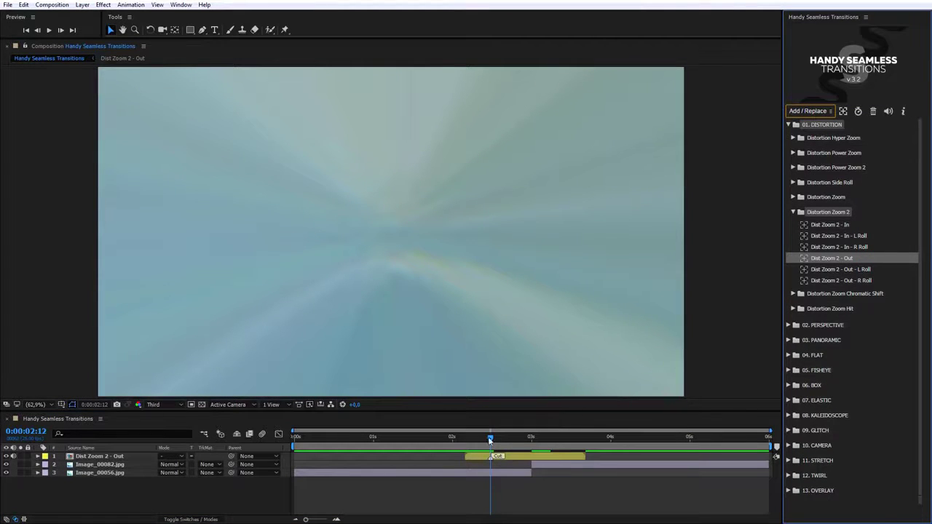
click(513, 457)
key(Delete)
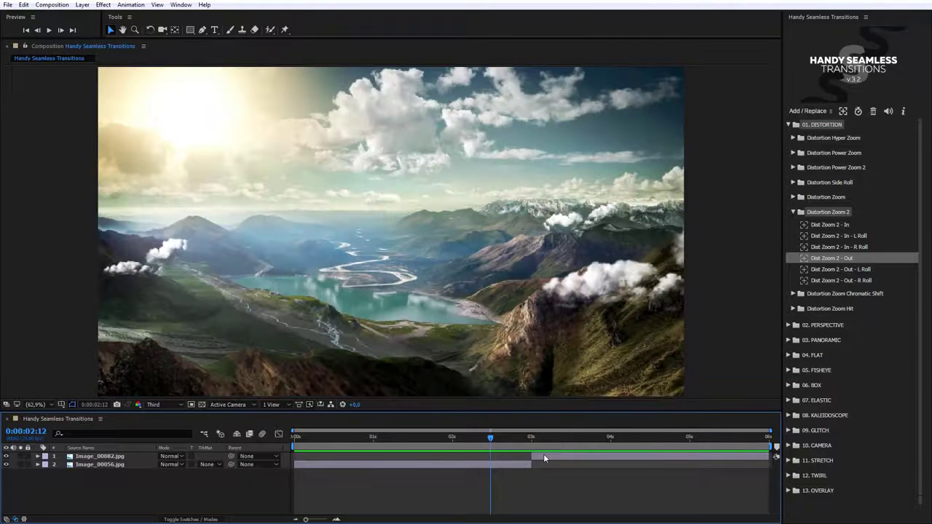
click(544, 458)
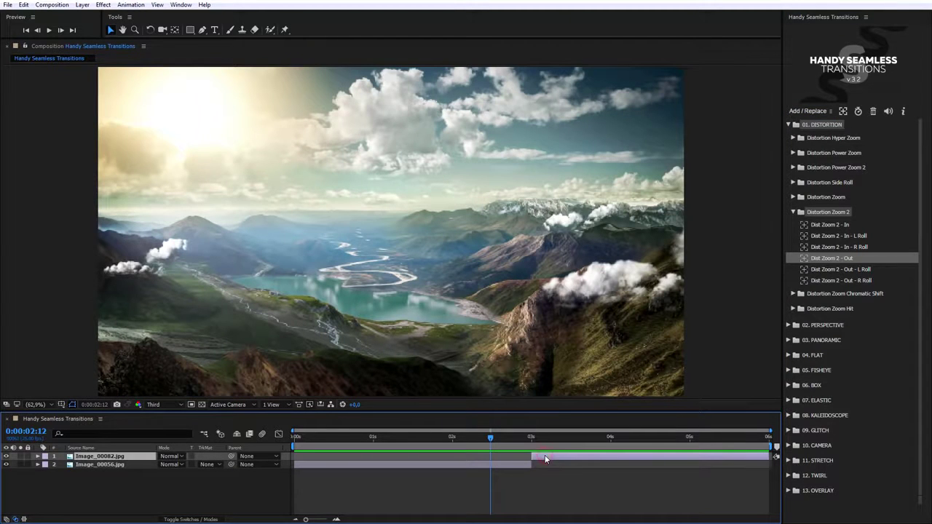
click(814, 112)
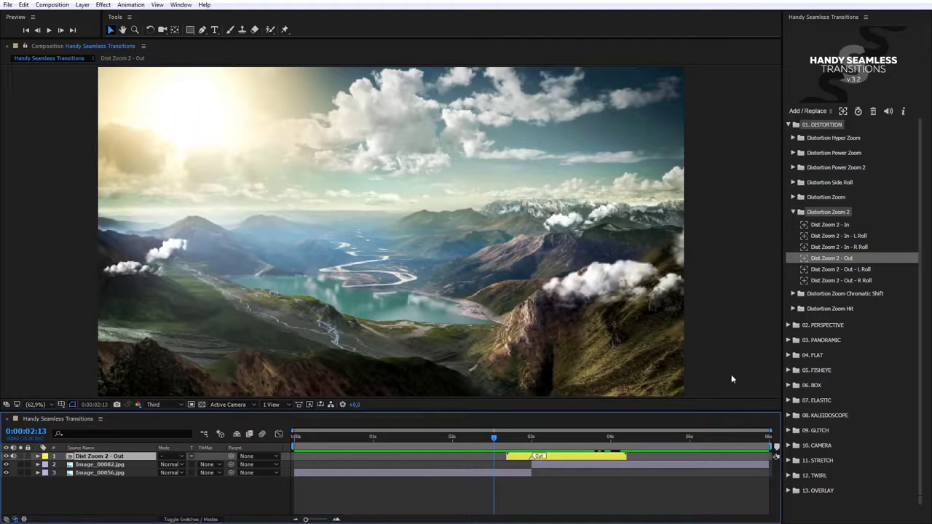
Replace the zoom transition with Persp Edge - Horiz - Left Btm
click(789, 325)
click(794, 368)
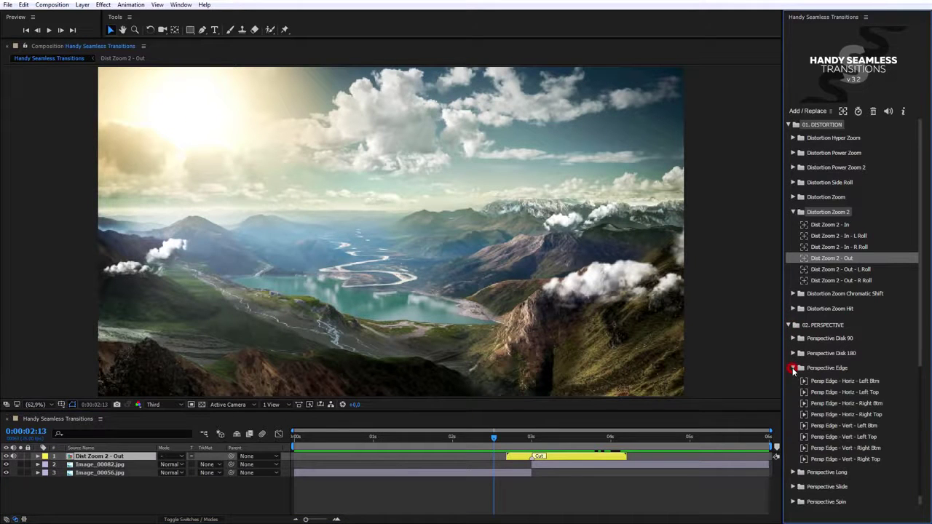
click(828, 382)
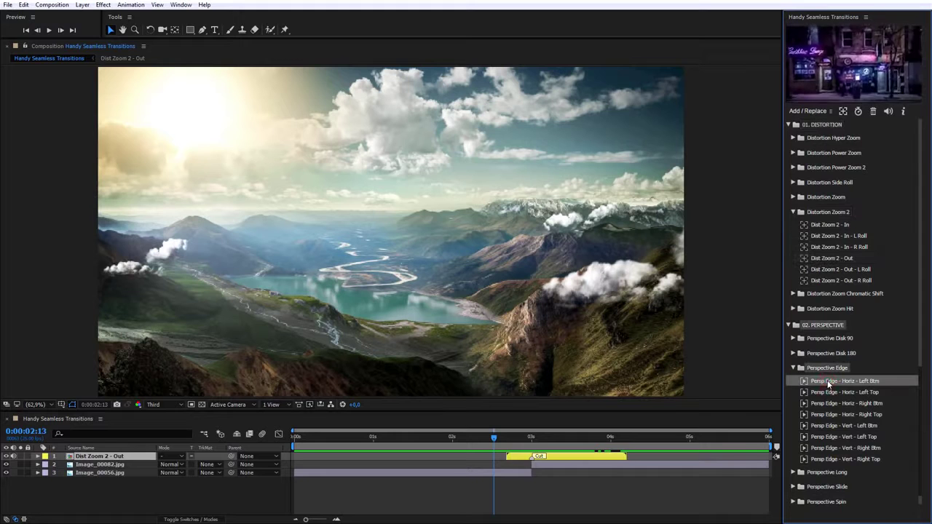
click(808, 111)
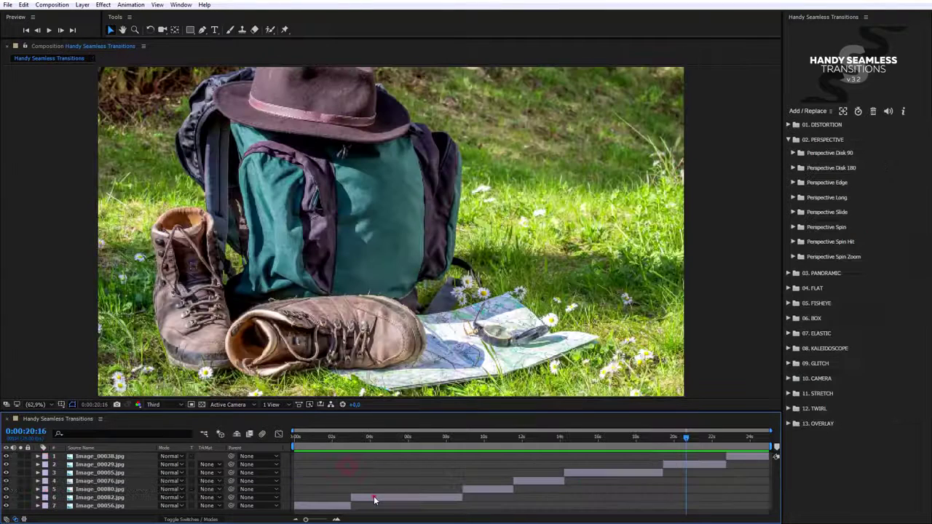
Add PERSPECTIVE-category transitions at every cut between image layers 1–6
shift+click(107, 457)
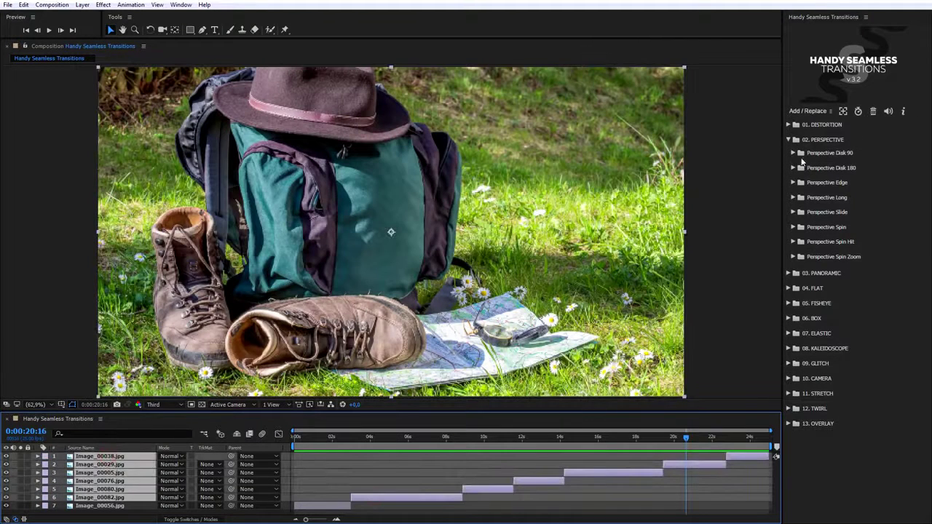
click(828, 140)
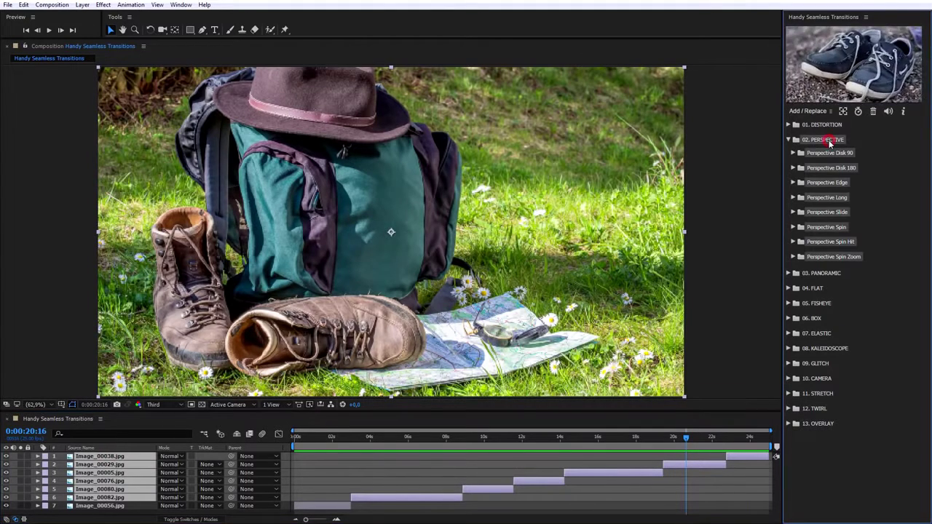
click(808, 113)
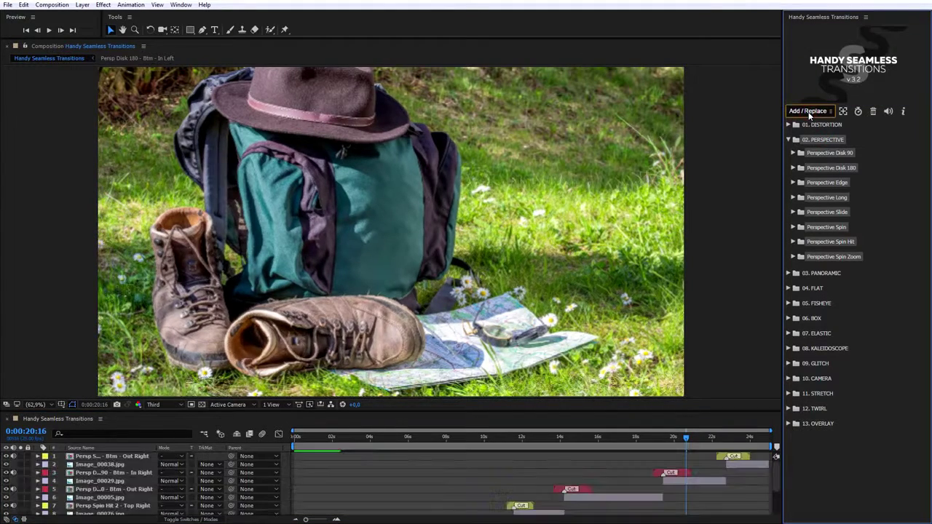
Select a mix of Persp Slide, Persp Long and Persp Disk 180 presets together
drag(590, 412, 590, 353)
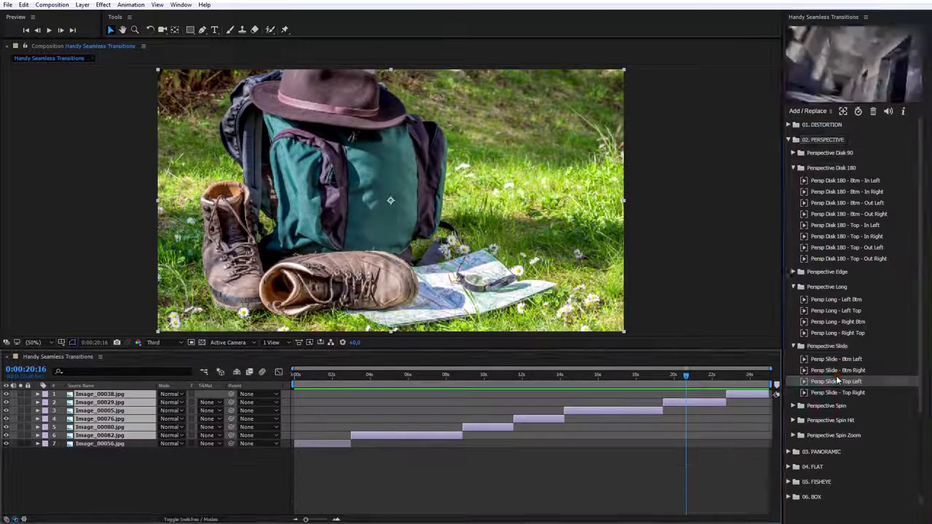
click(838, 370)
ctrl+click(836, 382)
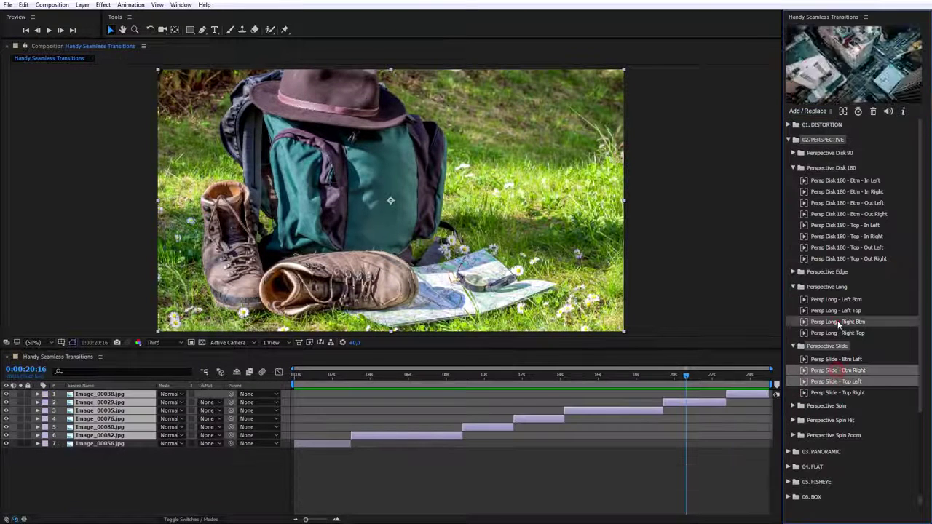
ctrl+click(838, 321)
ctrl+click(838, 310)
ctrl+click(836, 299)
ctrl+click(844, 258)
ctrl+click(845, 225)
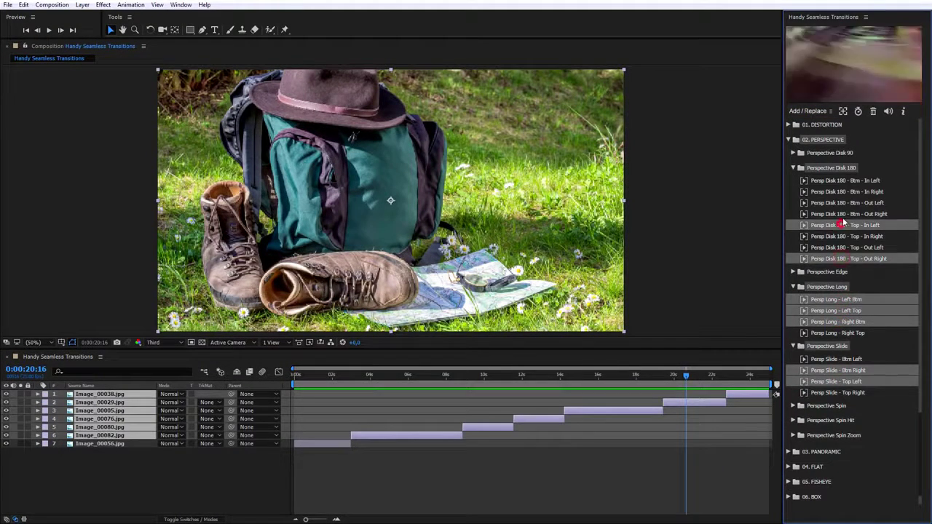
ctrl+click(846, 192)
ctrl+click(847, 203)
Test inserting them in Forward order, undo it, then set the order to Backwards
click(808, 110)
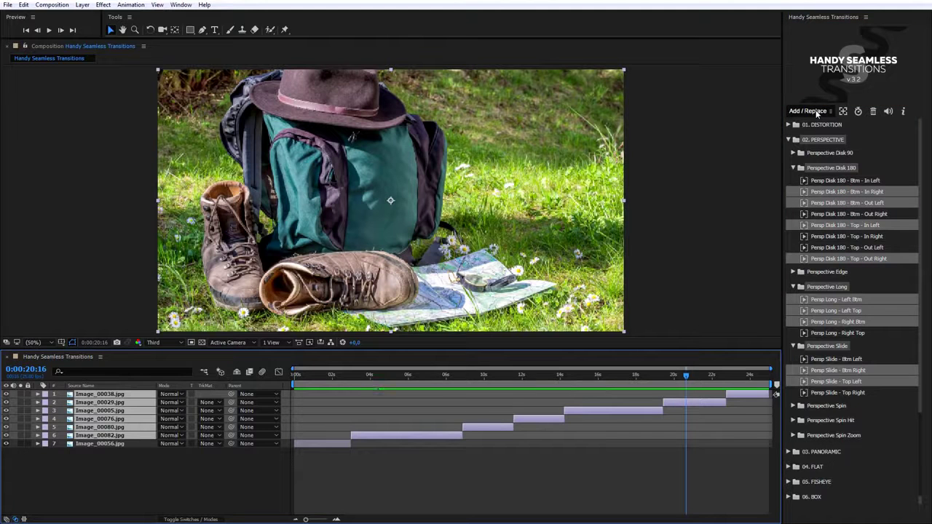
click(832, 111)
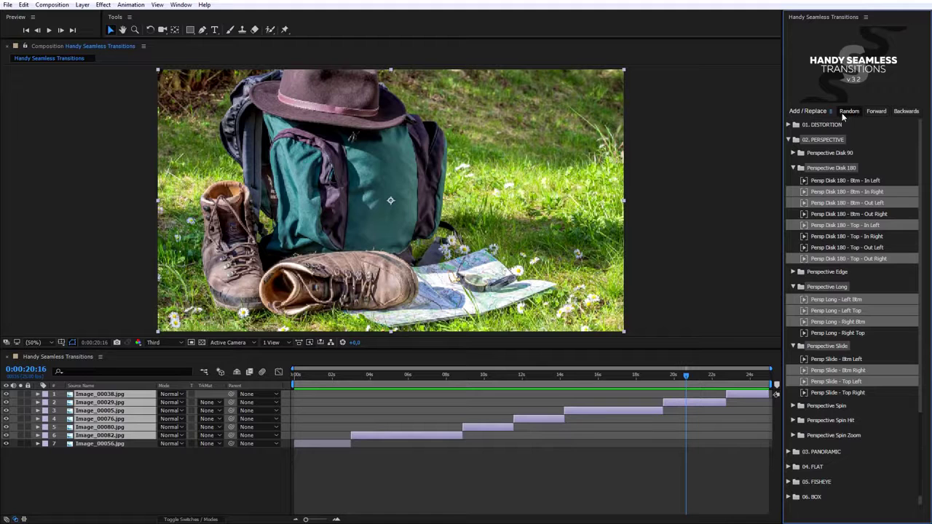
click(875, 111)
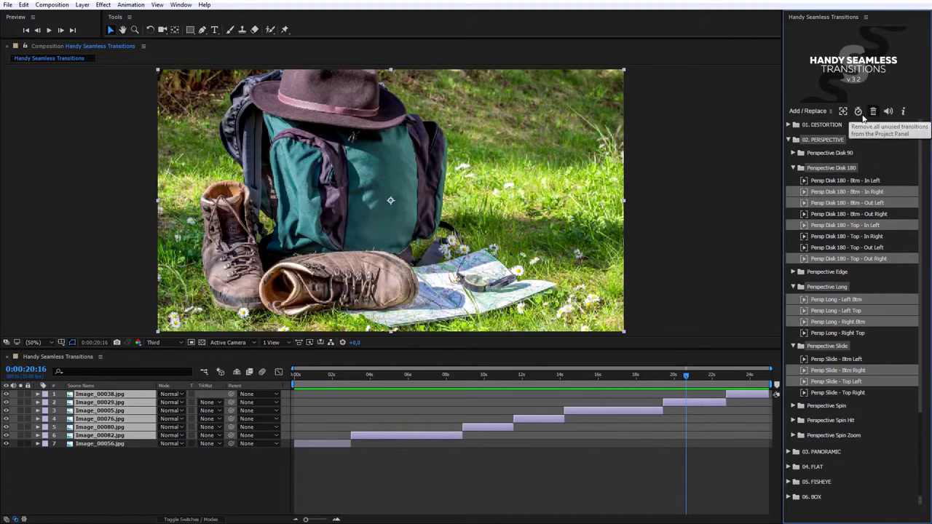
click(813, 112)
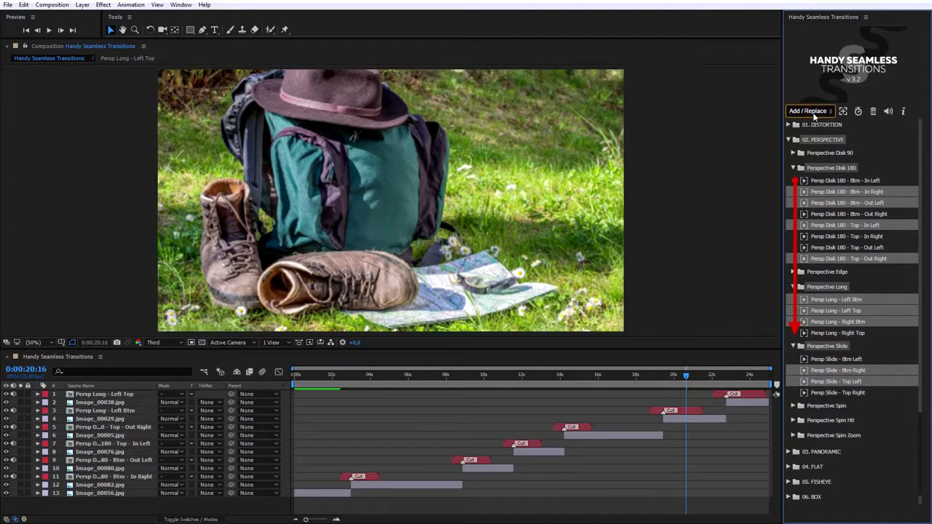
key(ctrl+z)
click(831, 112)
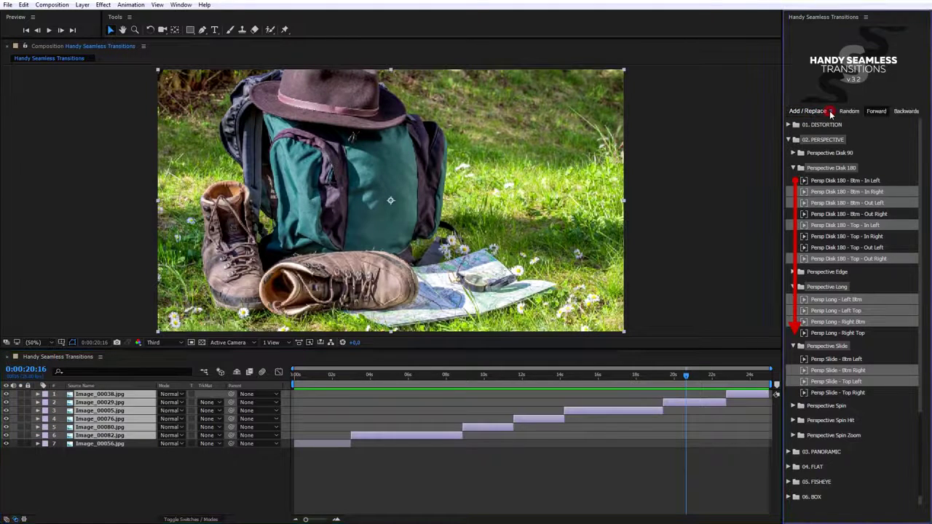
click(906, 111)
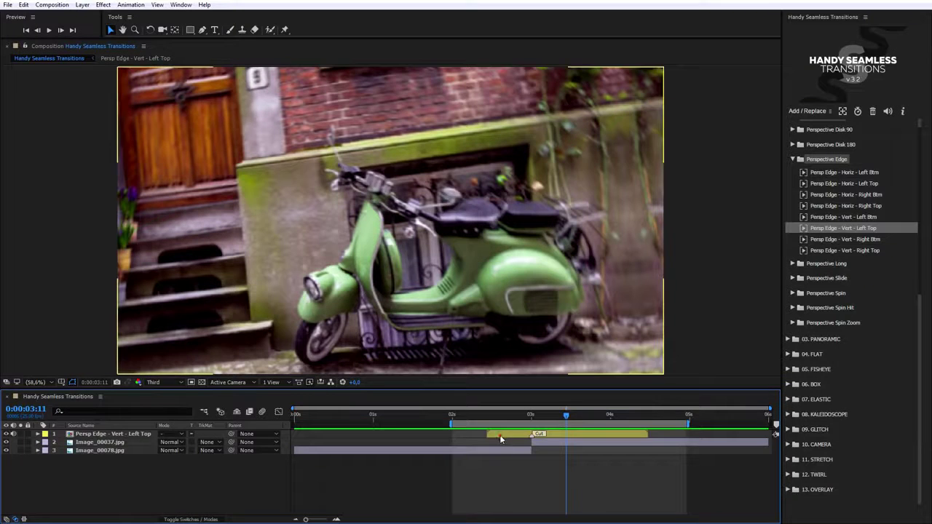
Time-stretch the Persp Edge - Vert - Left Top layer to rate 75 and preview it
click(500, 435)
click(858, 112)
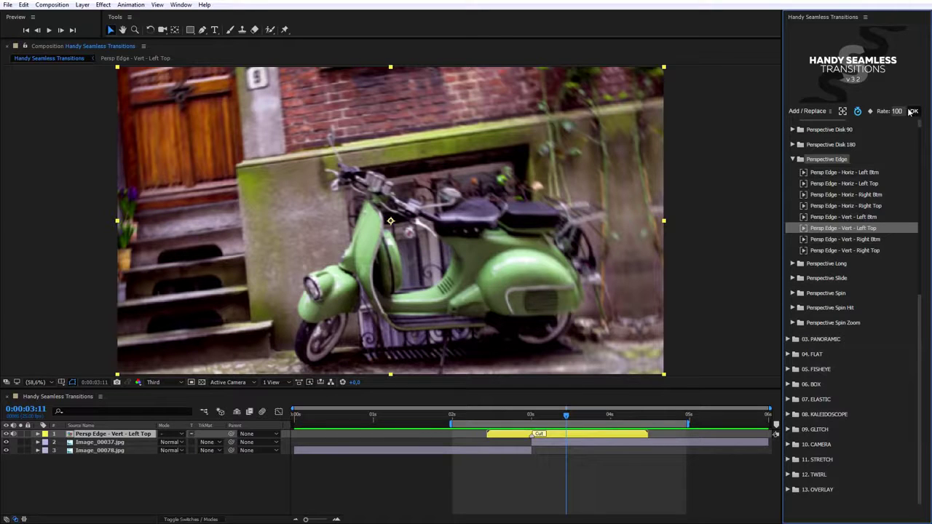
click(897, 110)
text(75)
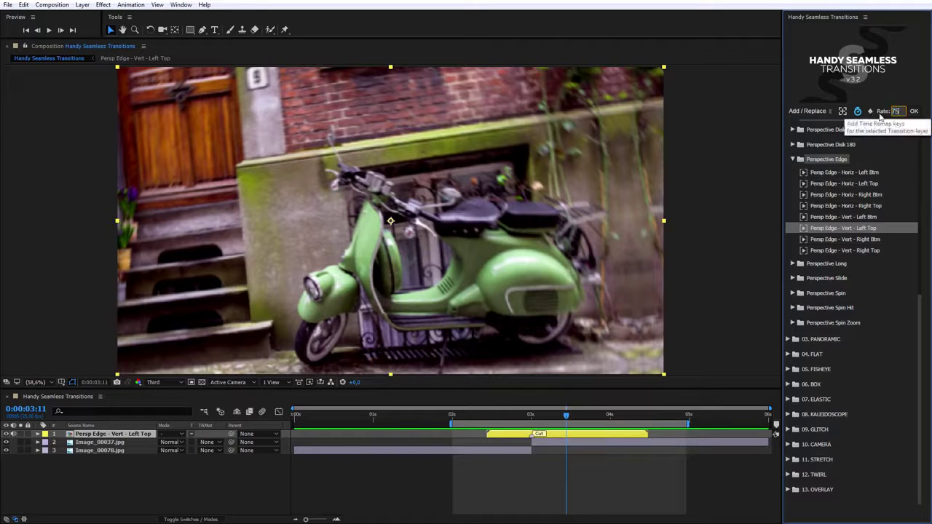
click(915, 111)
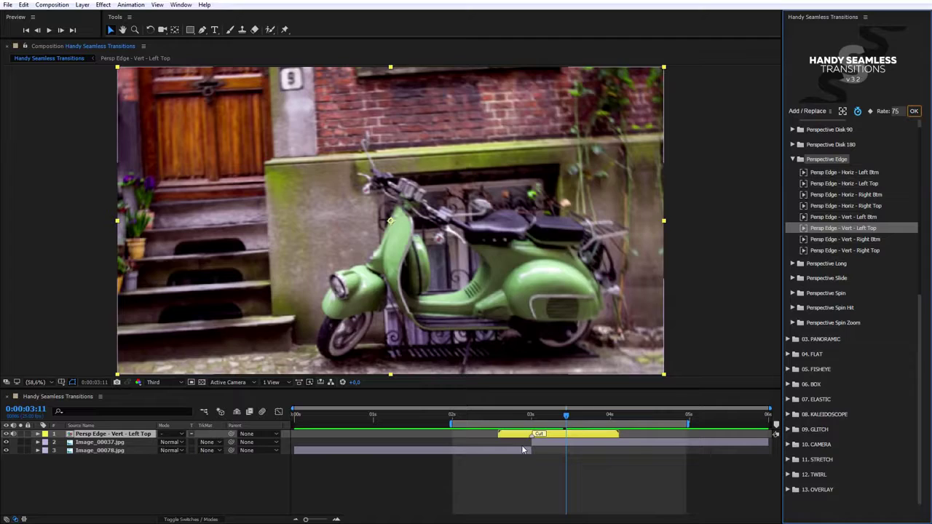
key(space)
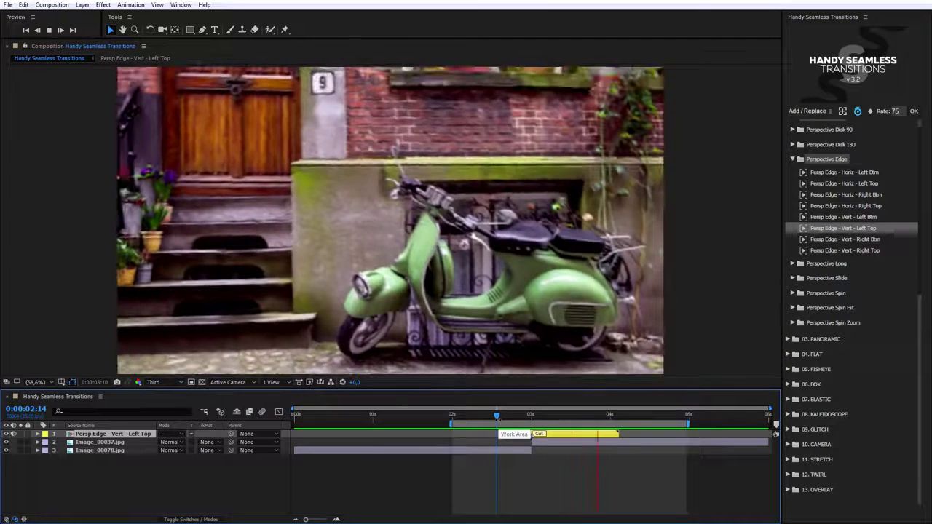
Add time remap keys to the transition and reshape the Time Remap curve's easing
key(space)
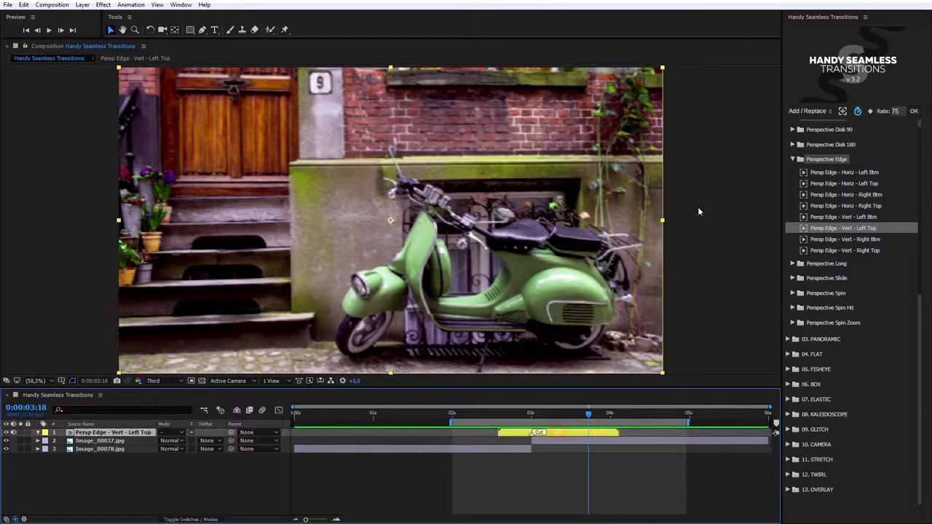
click(871, 112)
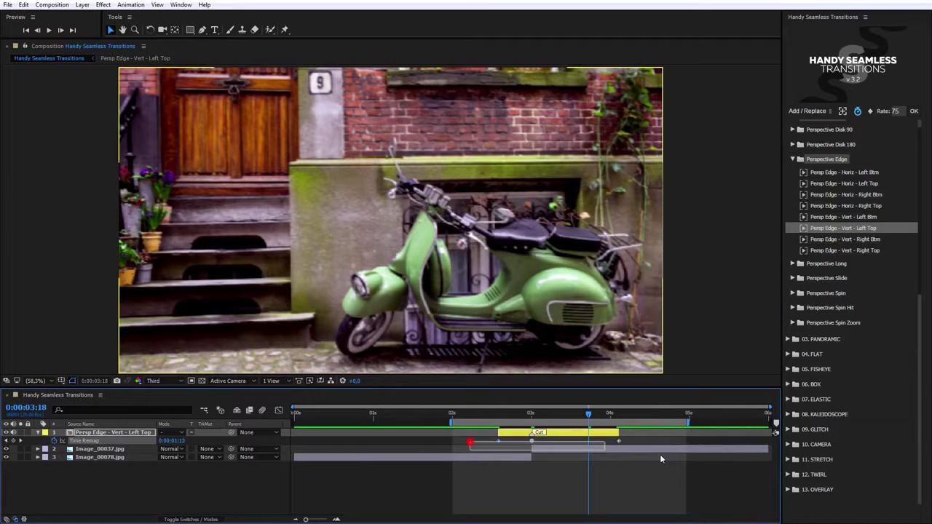
key(equal)
key(equal)
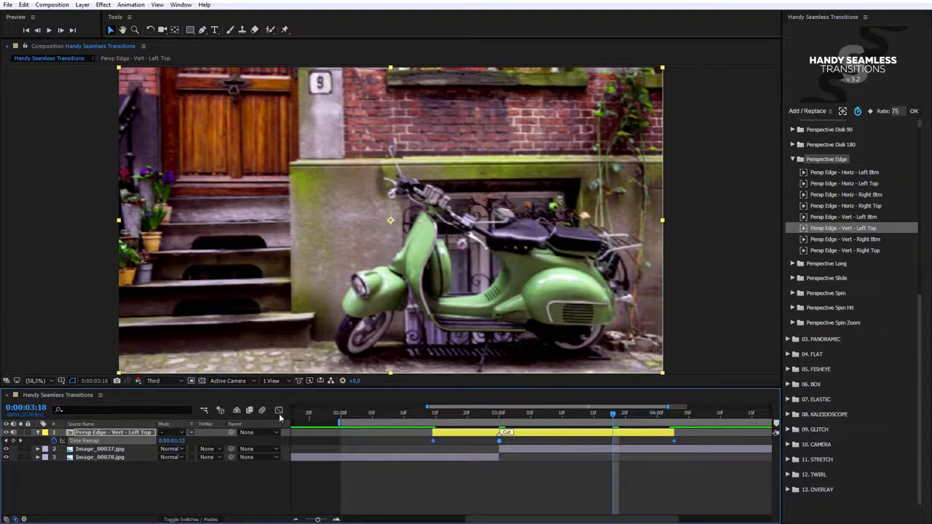
click(278, 410)
drag(412, 389, 412, 228)
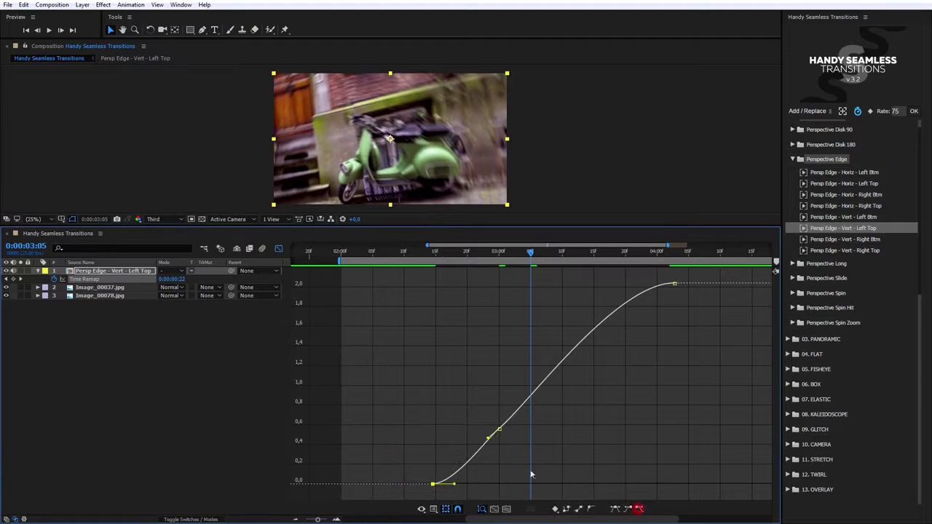
drag(500, 429, 530, 379)
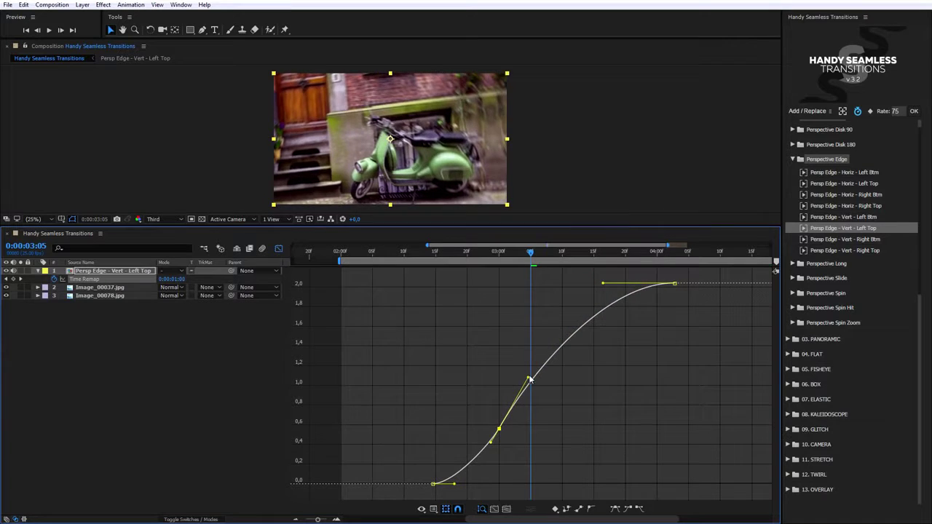
Steepen the Time Remap curve through the middle keyframe at the 3:00 cut
key(shift+F3)
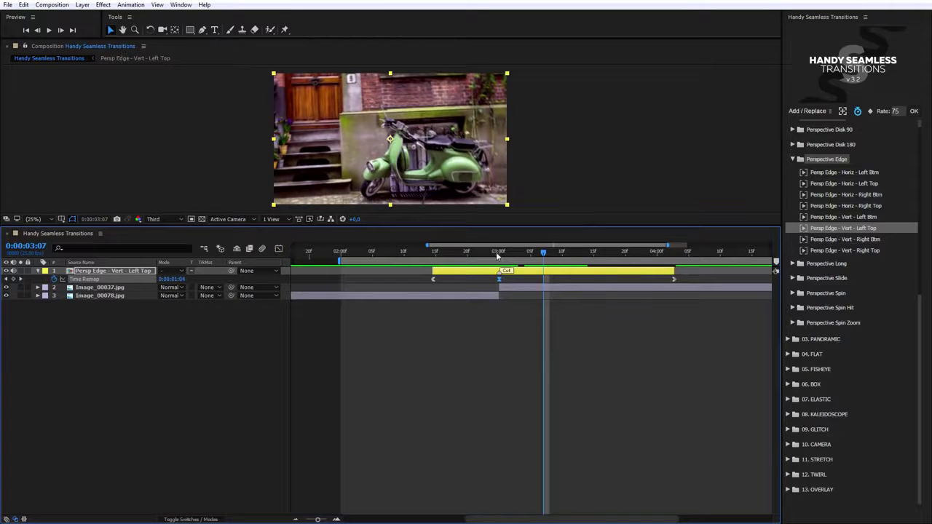
click(497, 252)
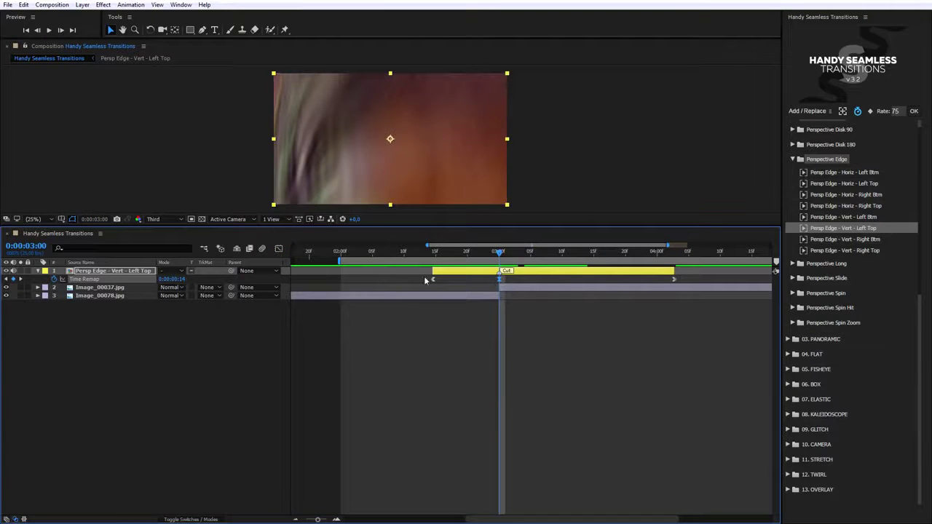
click(278, 249)
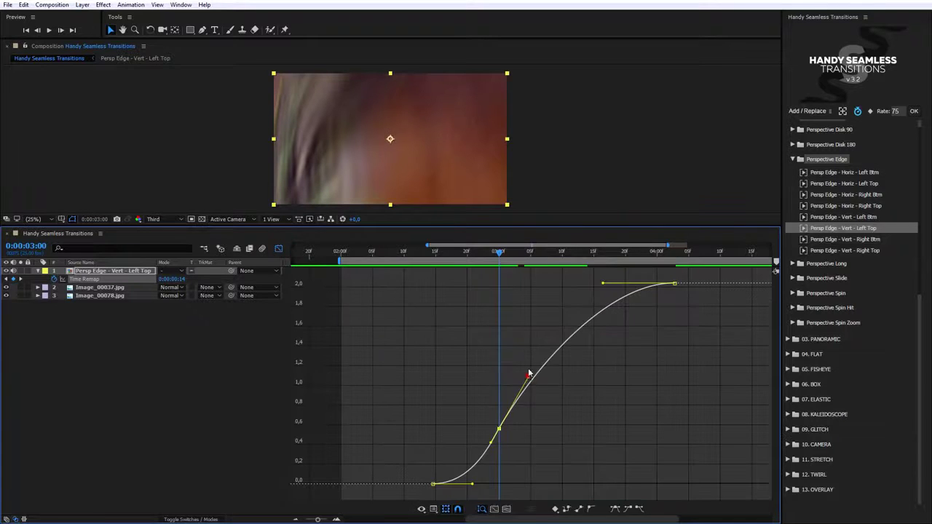
drag(529, 374, 539, 348)
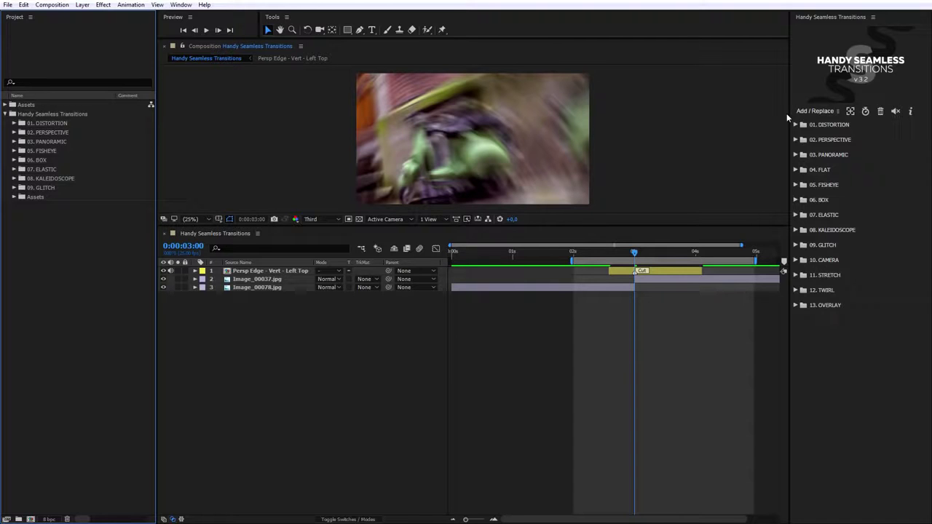
Purge unused Handy Seamless Transitions, keeping only the 02. PERSPECTIVE folder in the project
click(880, 111)
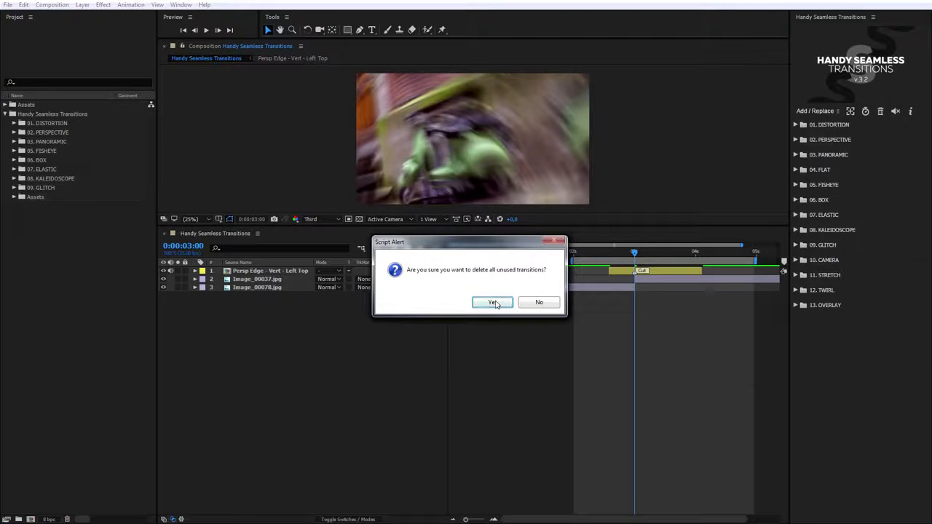
click(493, 302)
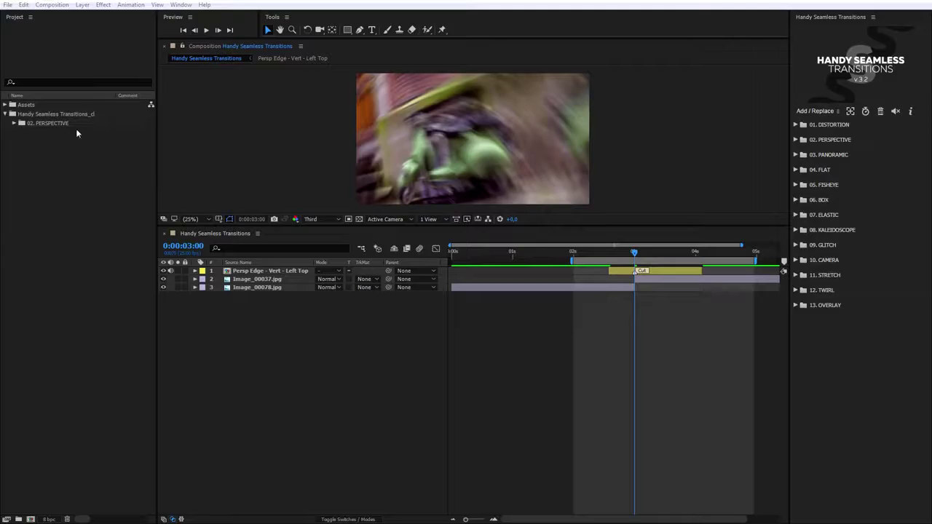